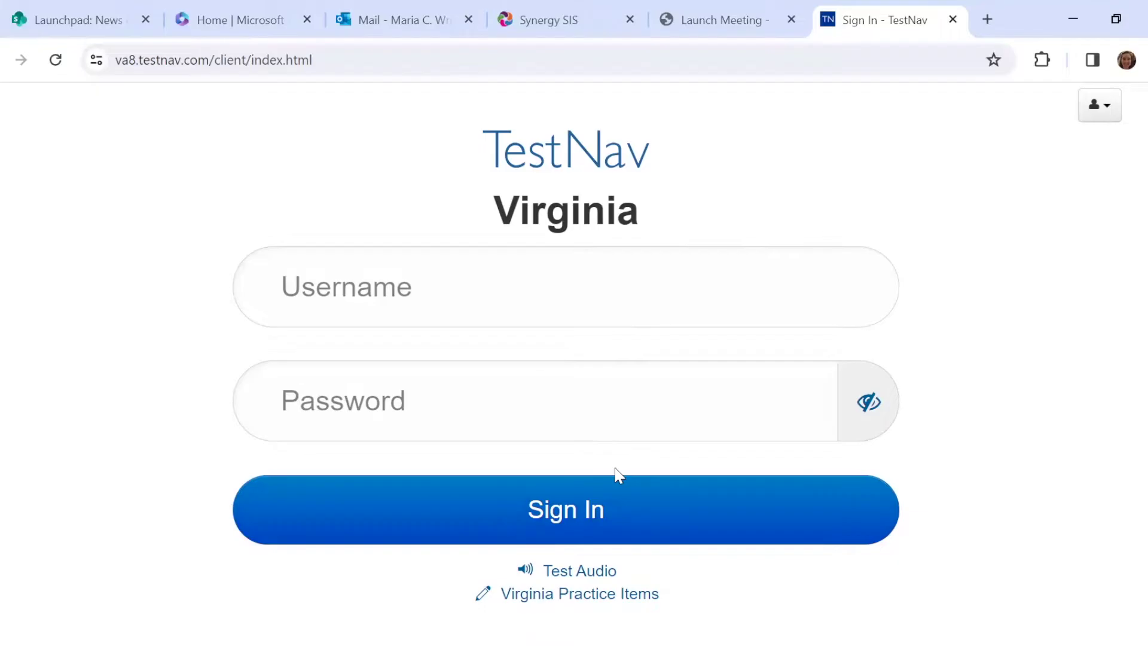
Focus the password field and dismiss the saved-password suggestions
scroll(615, 472, down, 1)
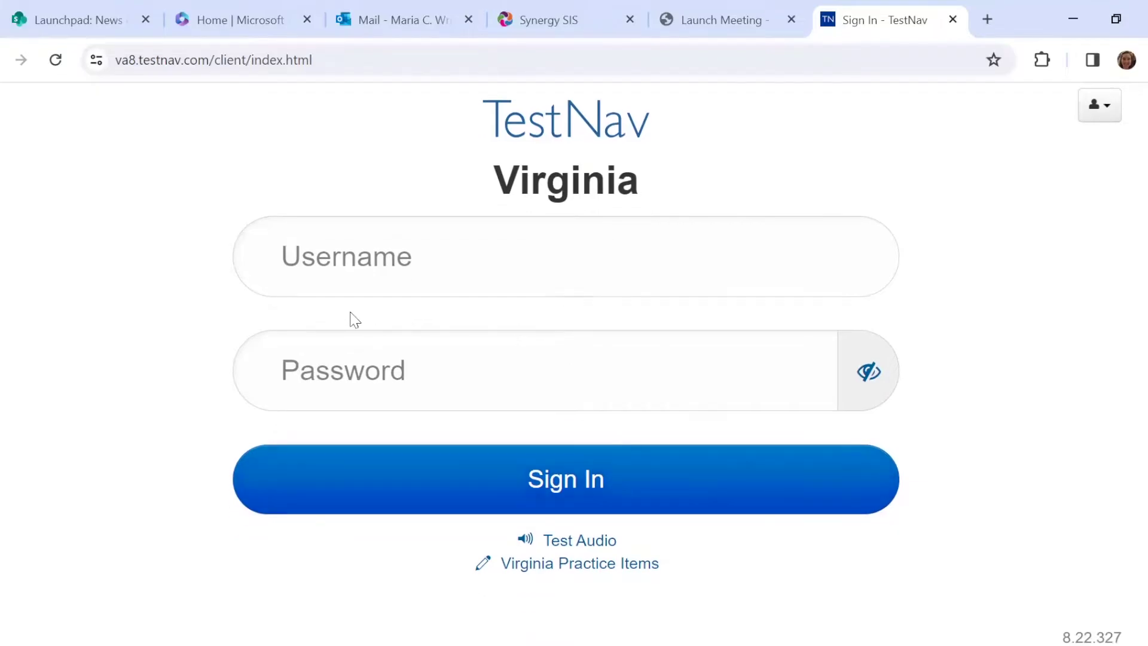
click(281, 371)
click(220, 438)
Go to Virginia Practice Items and launch the non-audio Grade 3 Mathematics (2016) test
click(566, 565)
scroll(563, 560, down, 2)
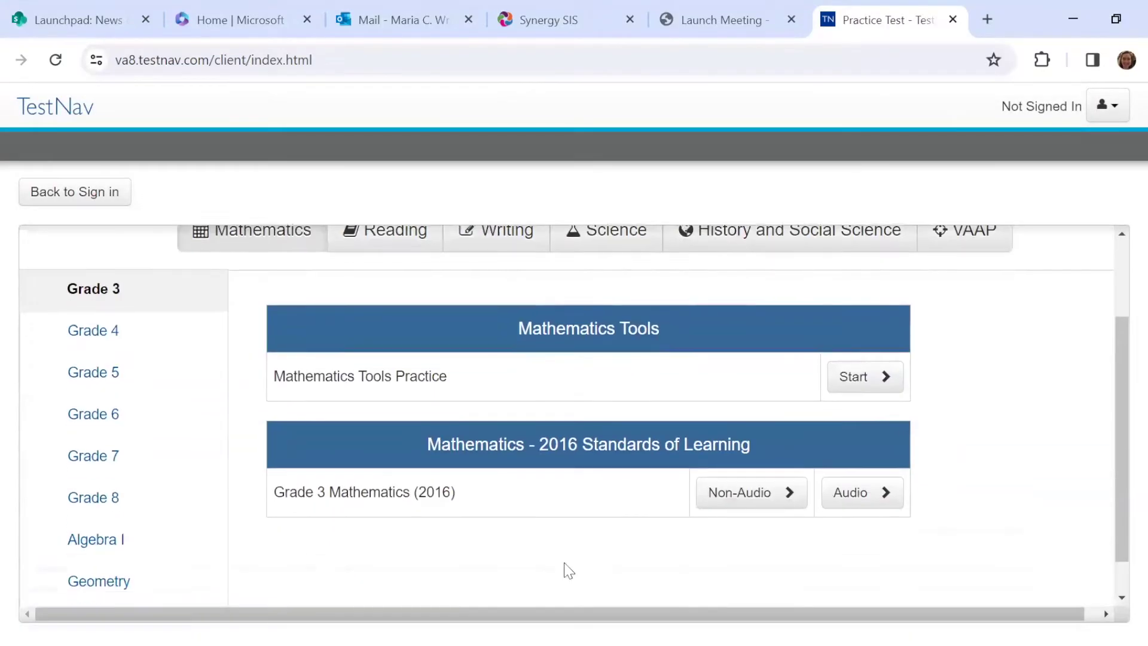
scroll(569, 571, up, 1)
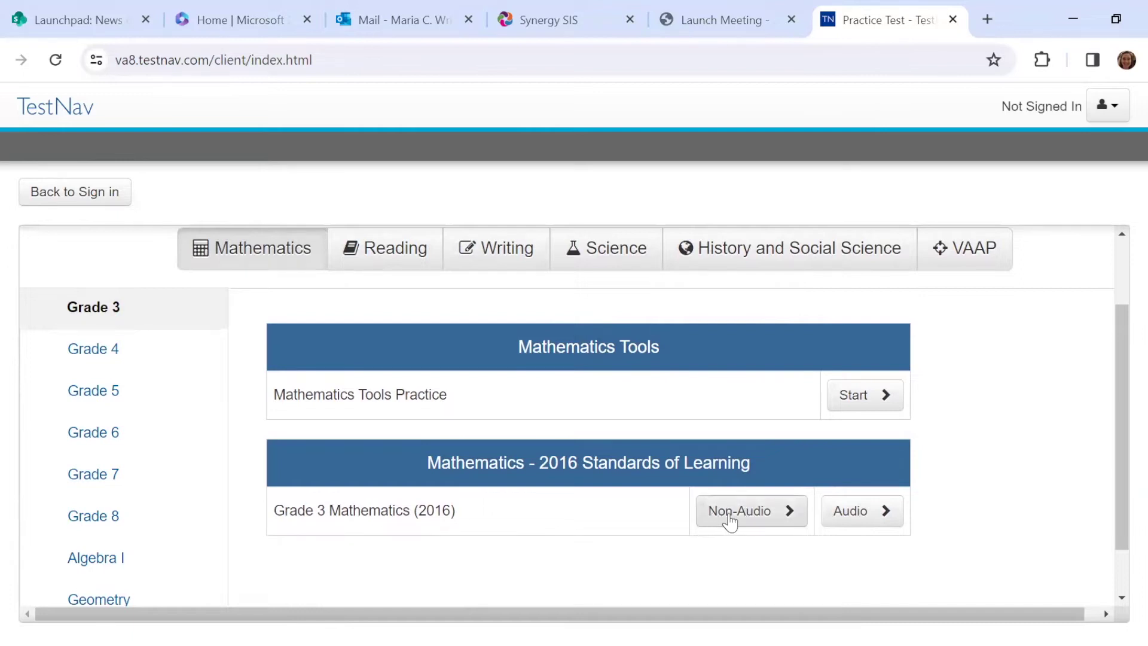
click(730, 520)
right_click(730, 520)
click(731, 519)
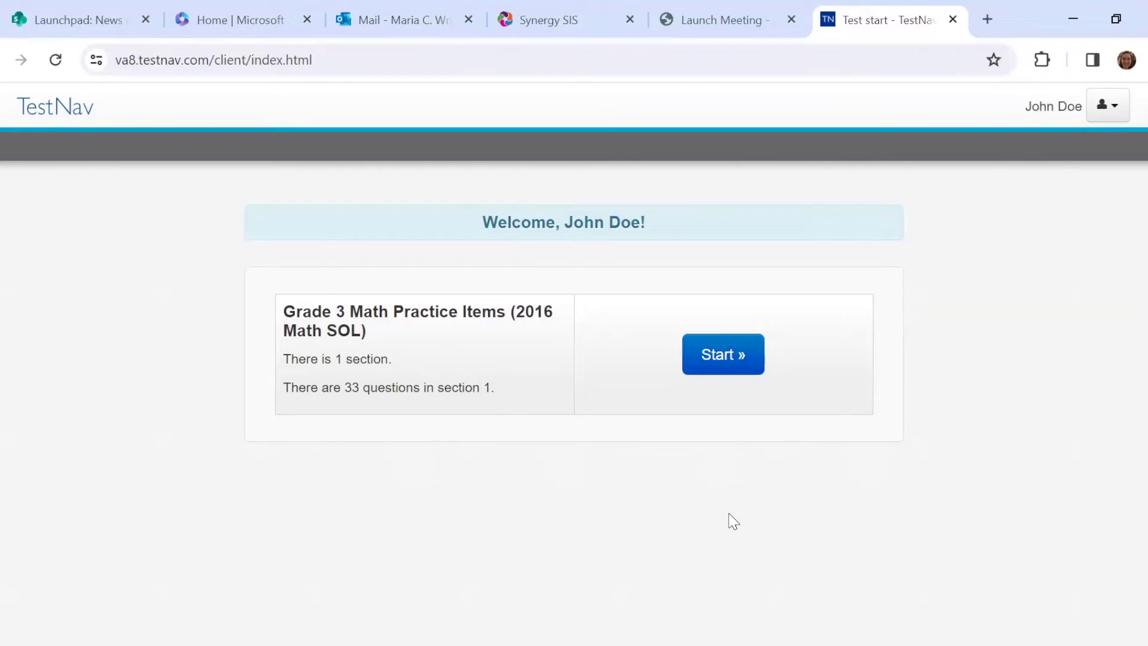
Start the practice test, agree to the terms, and begin section 1
click(726, 351)
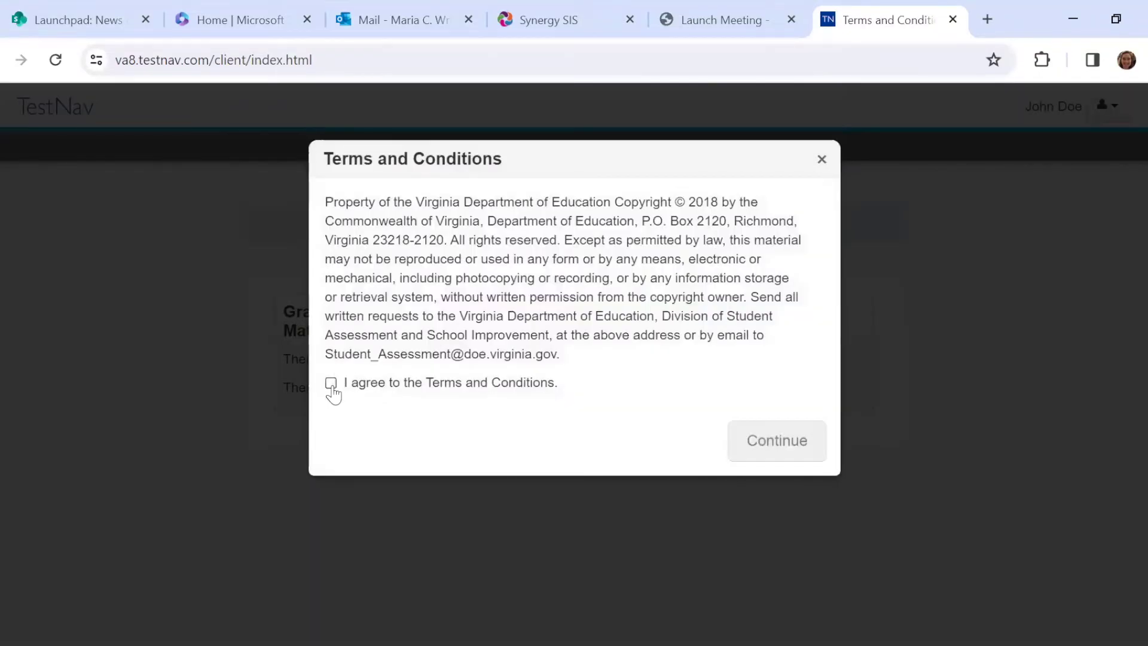
click(330, 384)
click(781, 443)
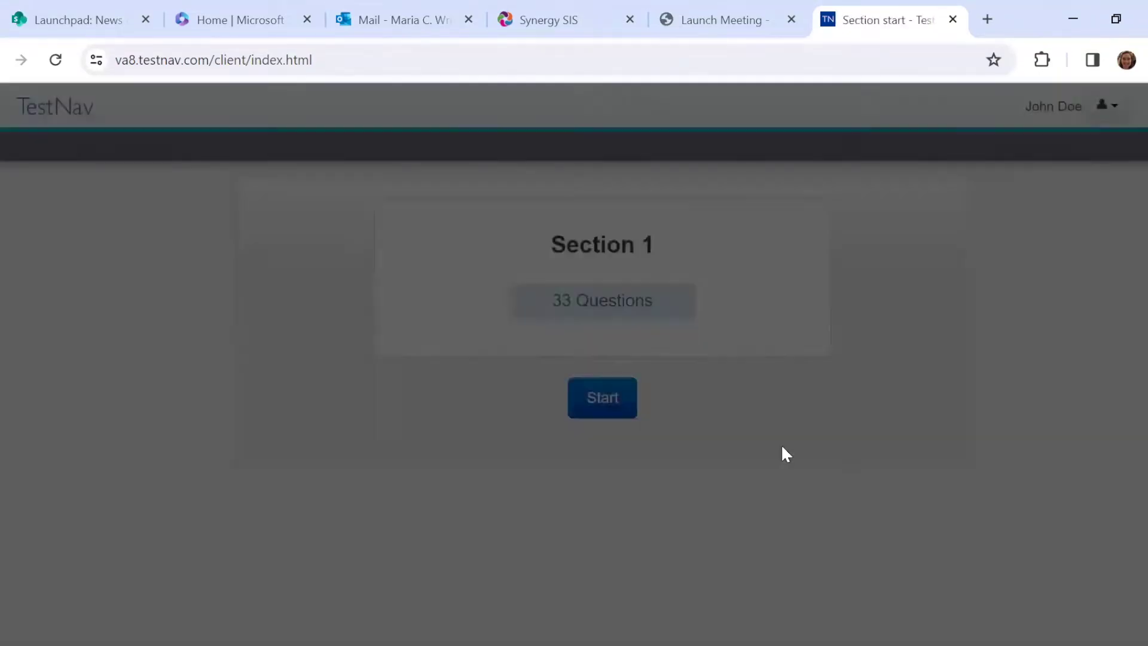
click(603, 405)
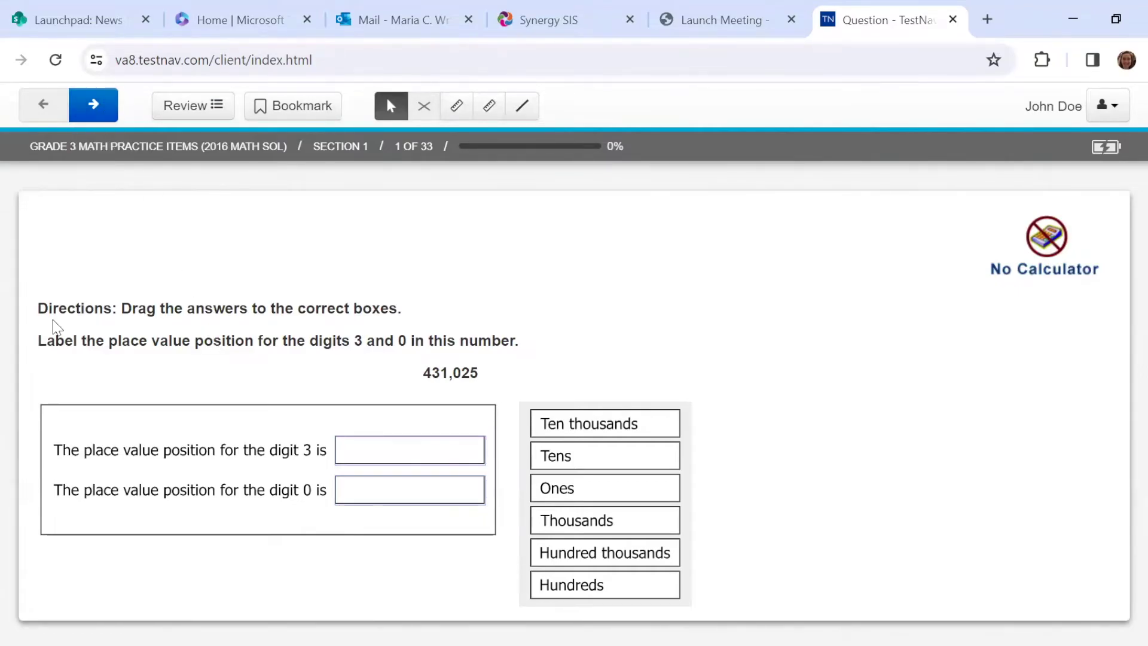
Highlight the number 431,025 in cyan
mouse_move(39, 306)
mouse_down()
mouse_move(159, 333)
mouse_move(442, 304)
mouse_move(530, 351)
mouse_up()
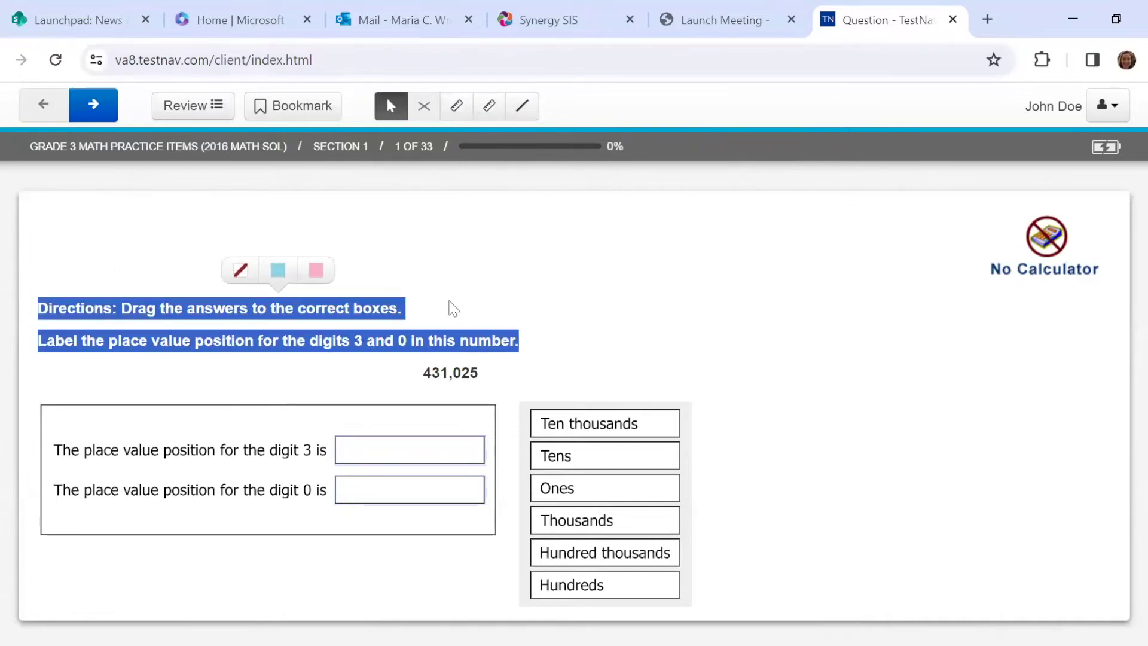
click(450, 302)
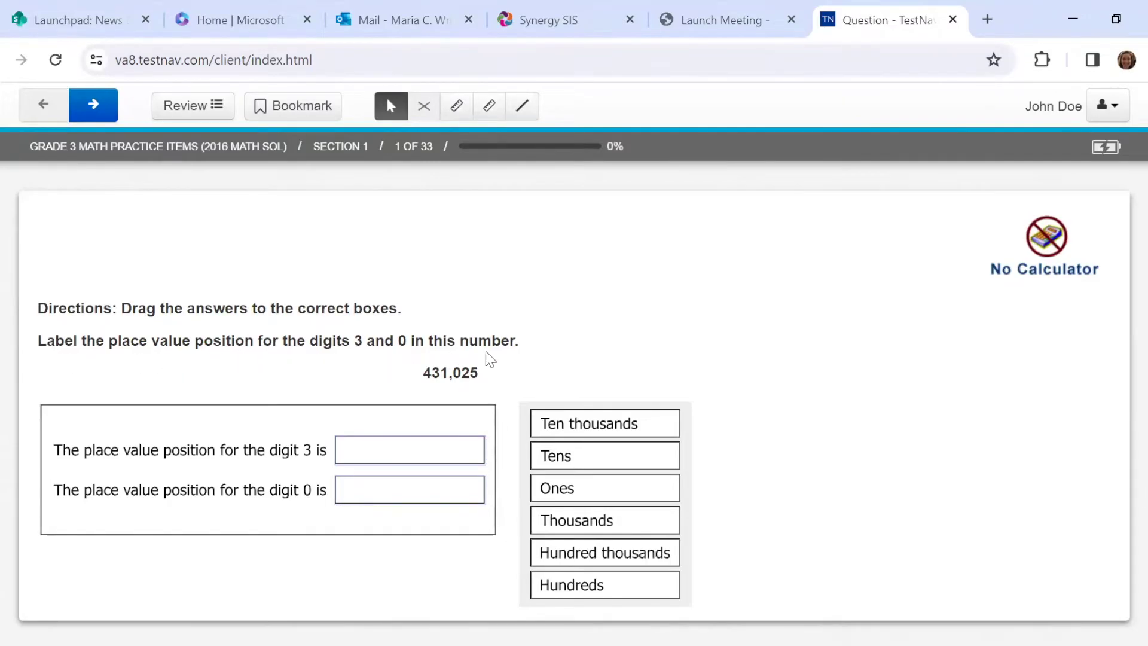
drag(422, 374, 484, 377)
click(452, 334)
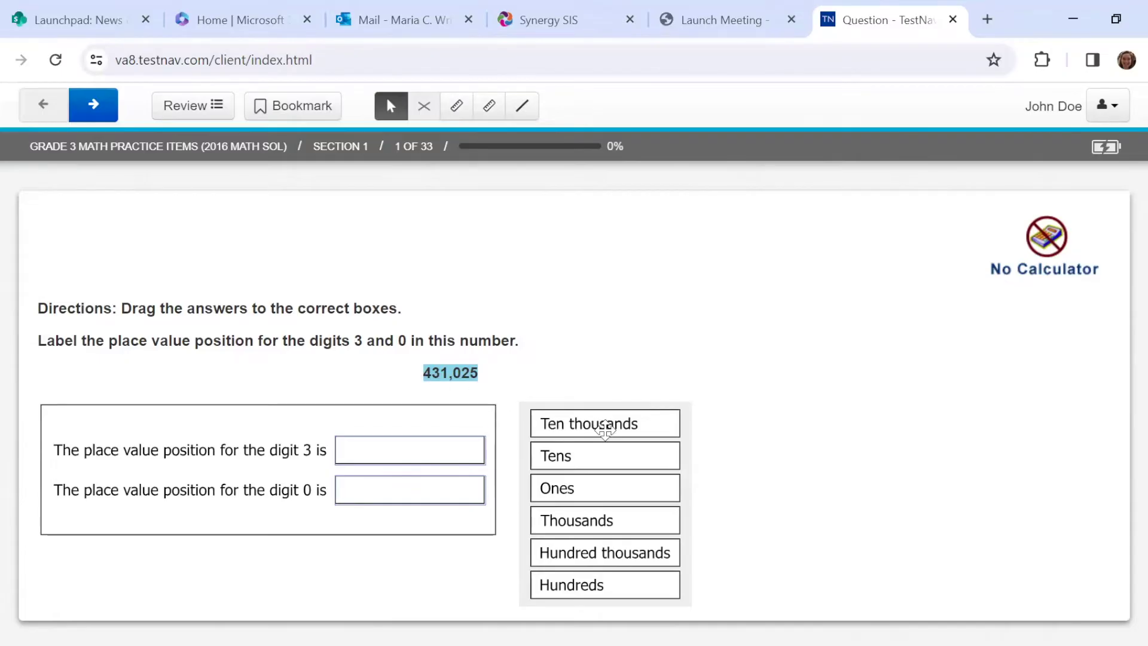
Label digit 3 as Ten thousands and digit 0 as Hundreds, then go to question 2
drag(591, 421, 413, 455)
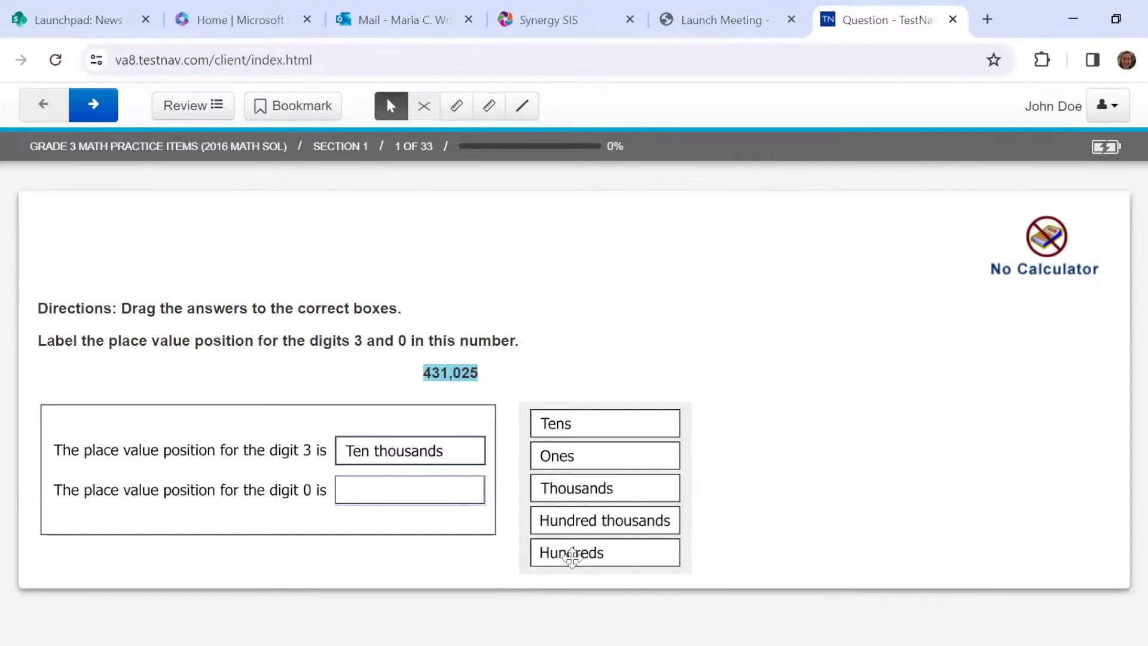
drag(540, 544, 381, 493)
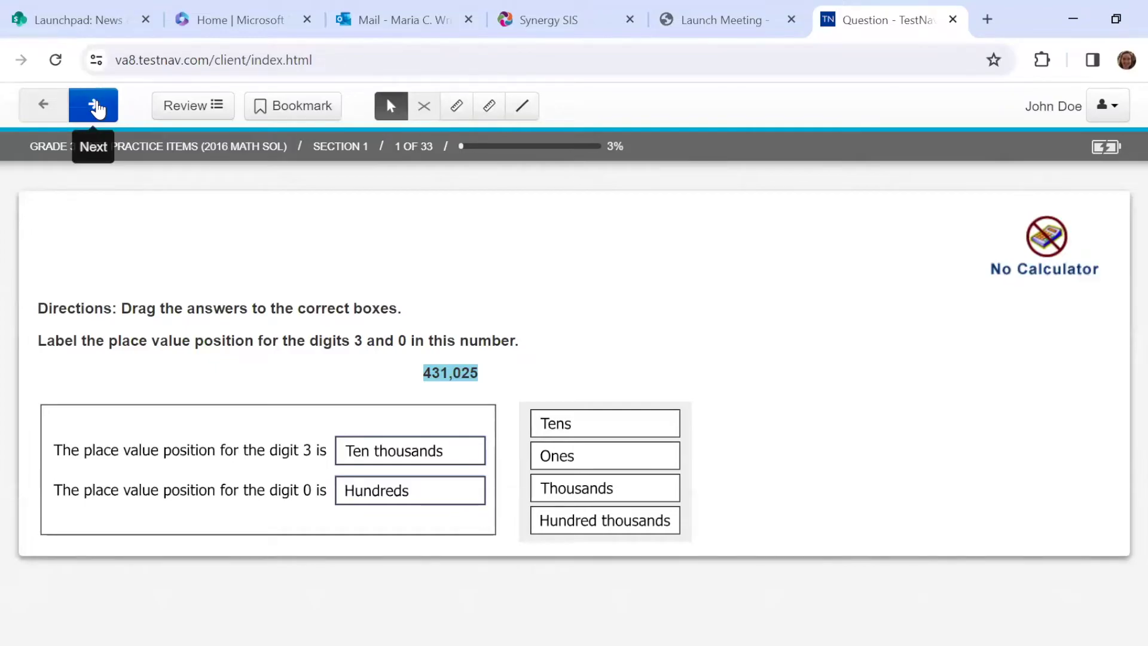
click(97, 110)
Highlight the words 'standard form' in pink
click(89, 291)
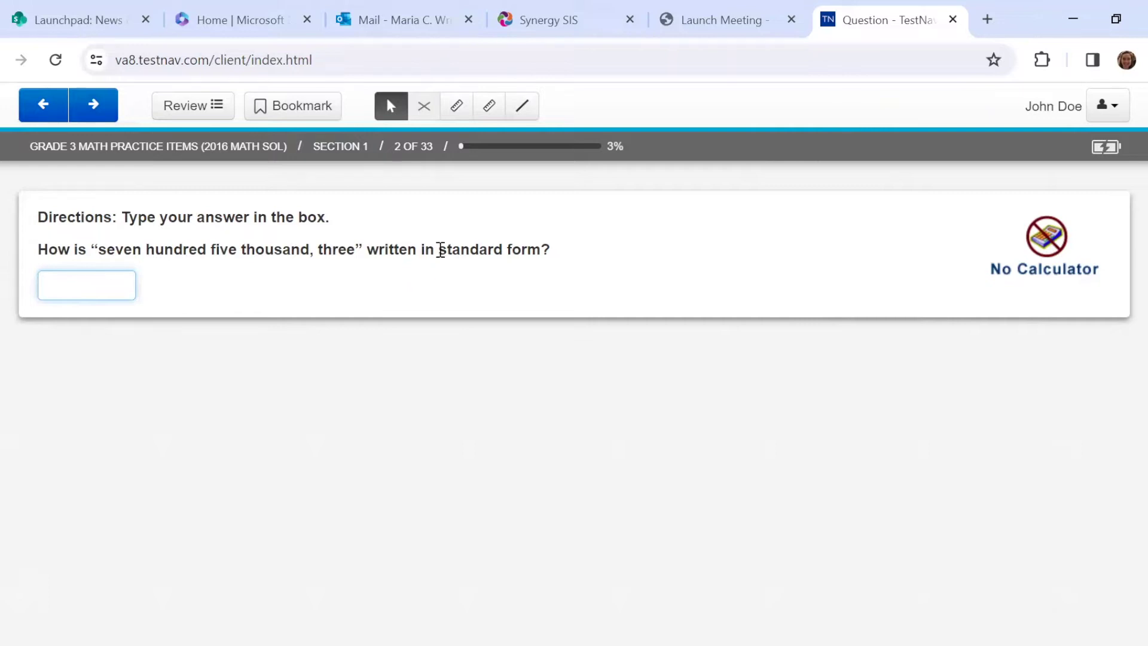
drag(439, 254, 543, 253)
click(528, 213)
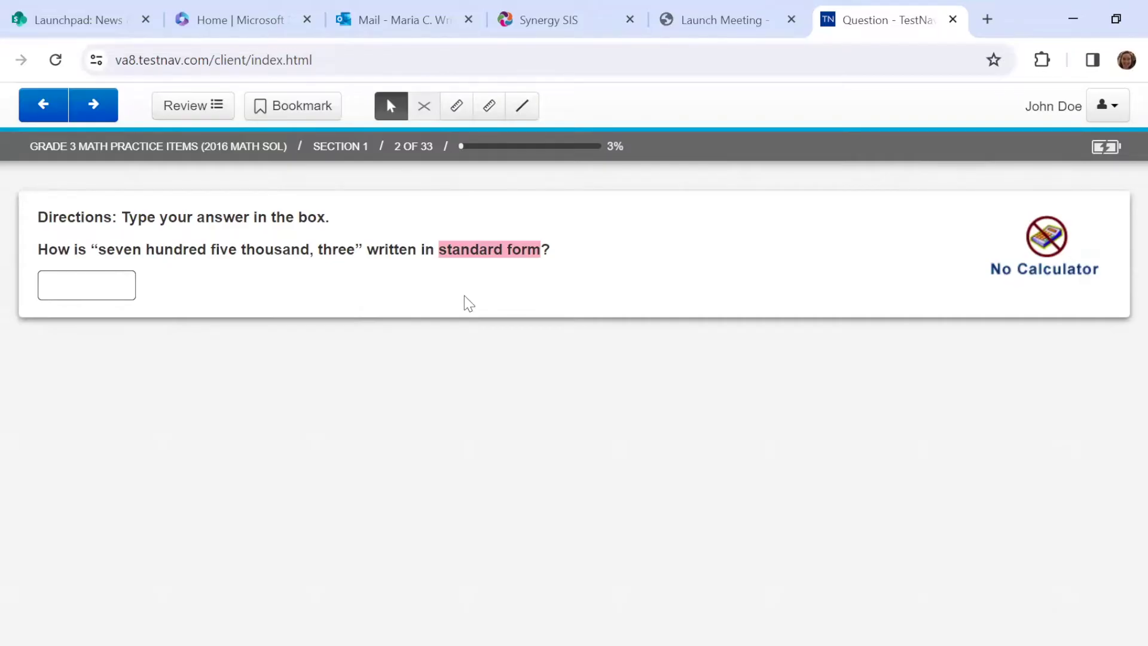
Enter 705,003 in the answer box
click(119, 279)
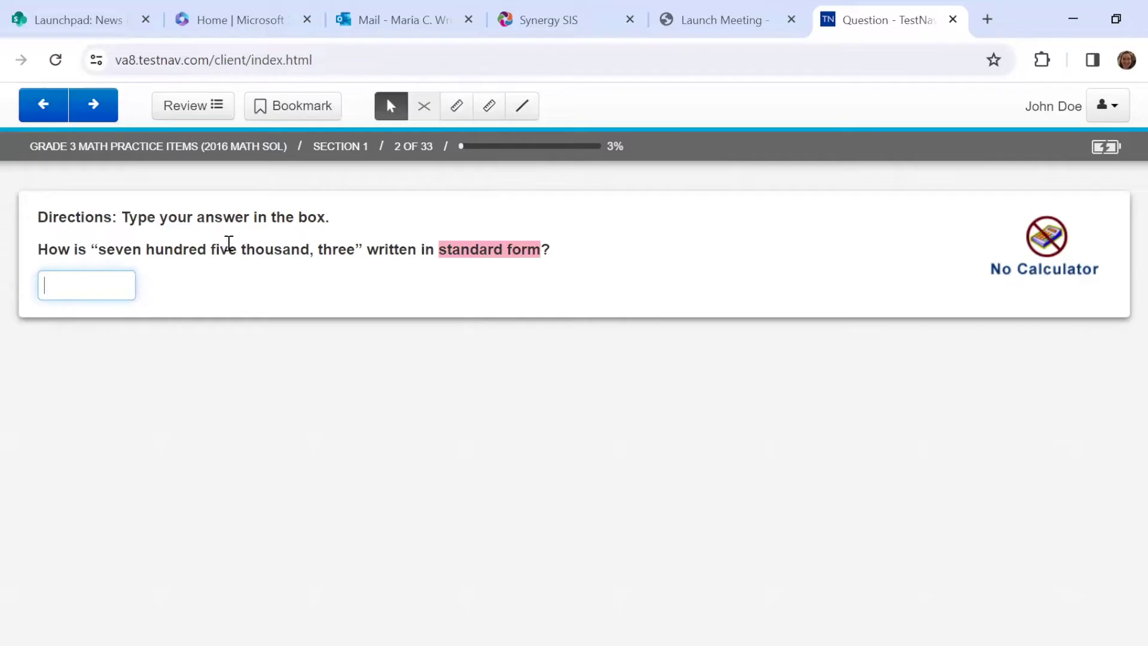
text(705,00)
text(3003)
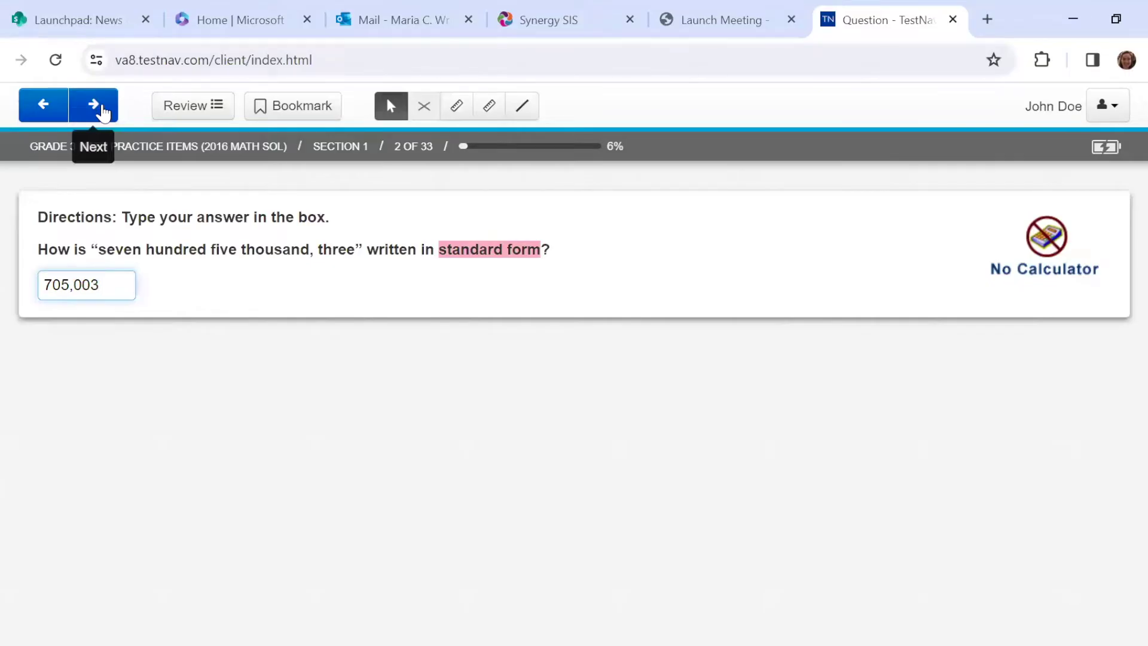
On question 3, highlight 'thousand' and the hundreds digit 3 in light blue
click(101, 111)
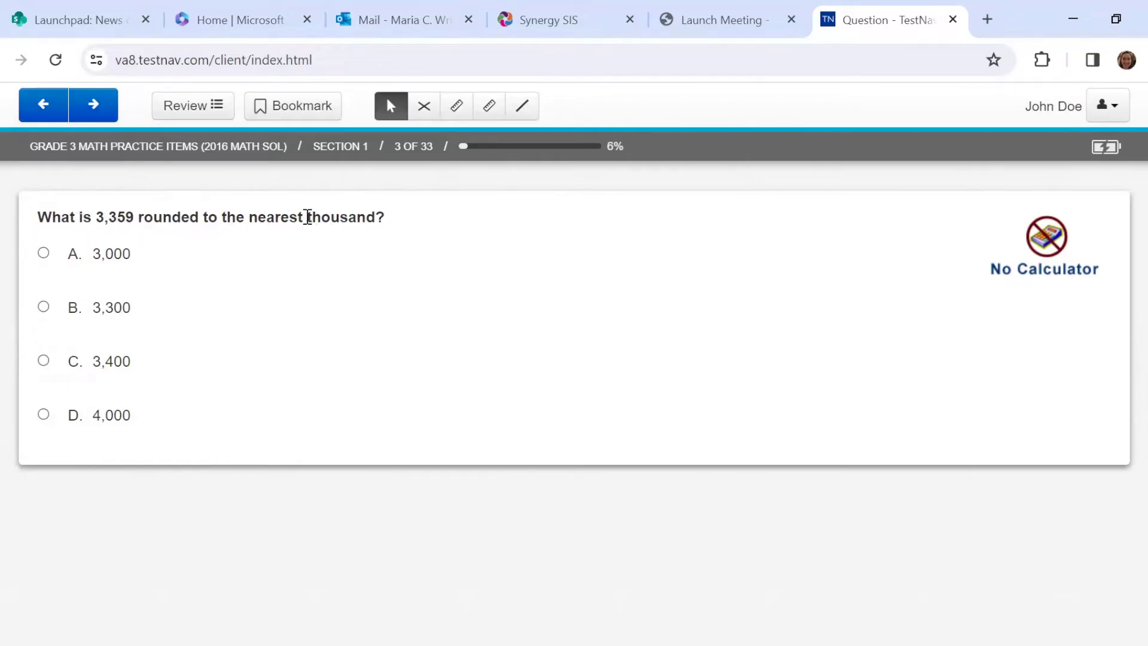
drag(307, 218, 377, 217)
click(340, 180)
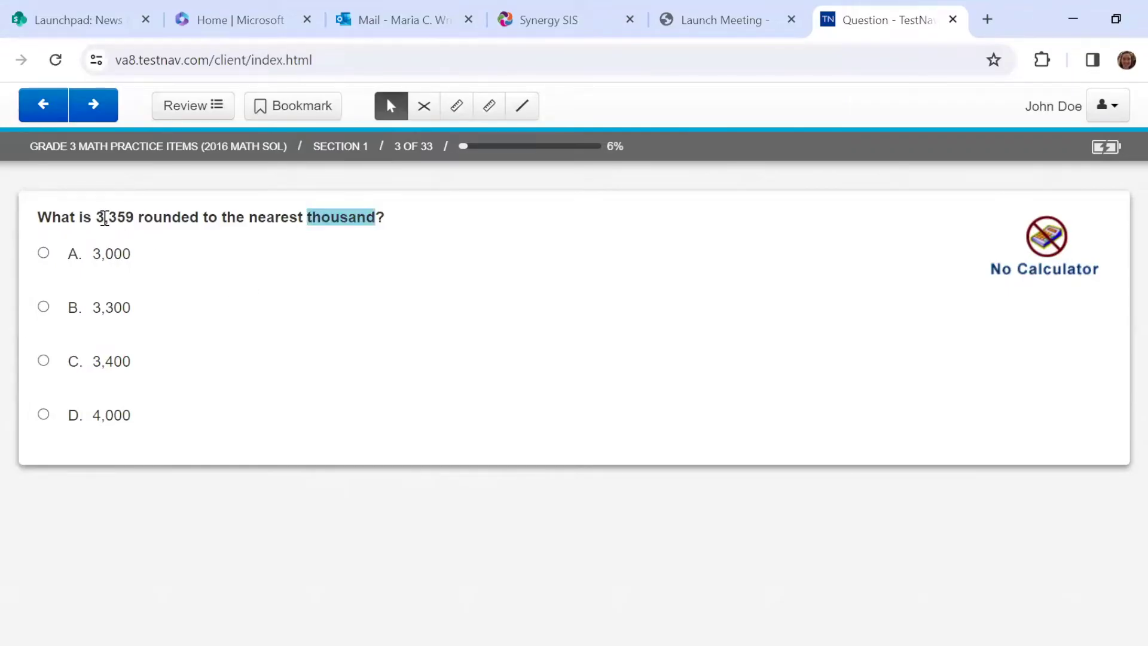
click(112, 181)
On question 4, cross out choices C, A and D with the Answer Eliminator, keeping B
click(93, 105)
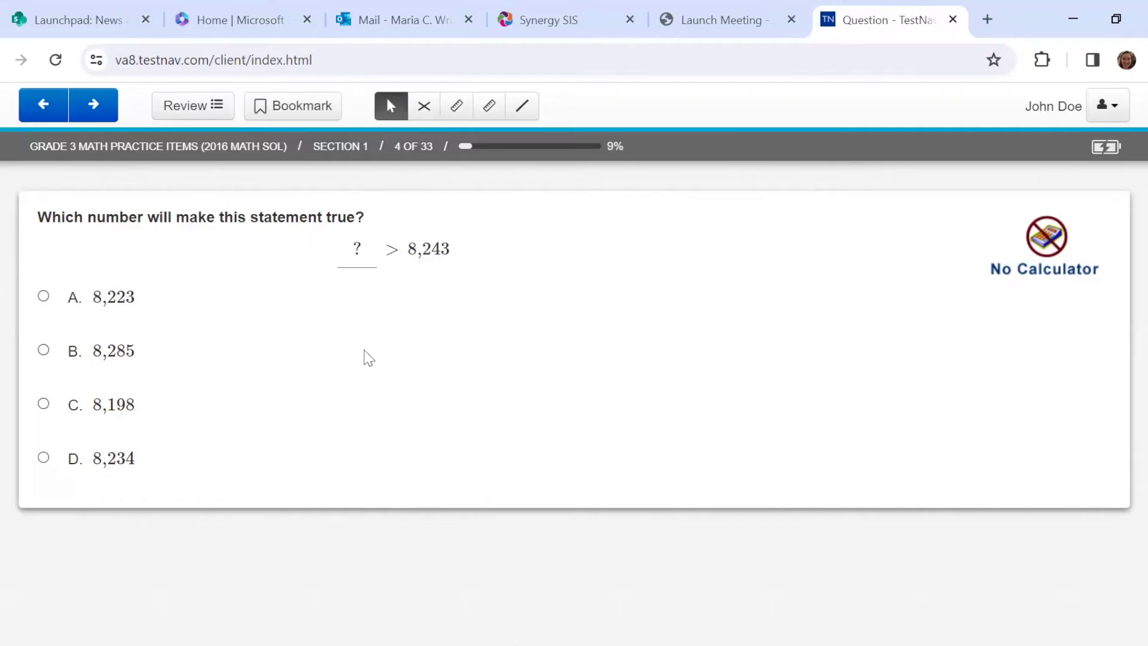
click(426, 108)
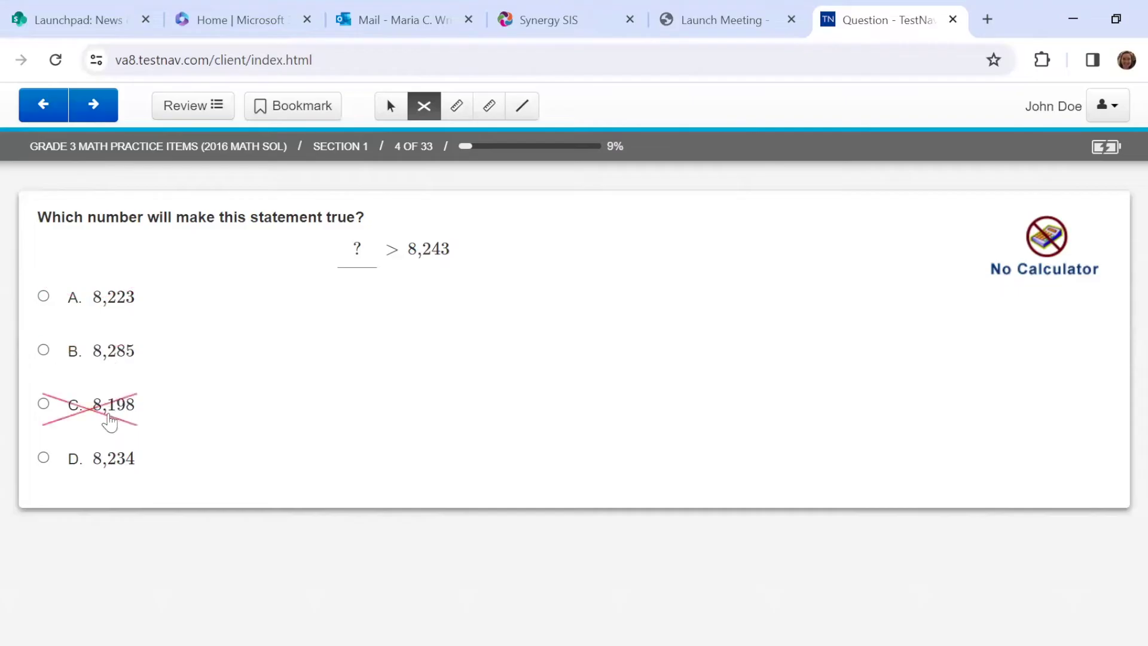
click(109, 421)
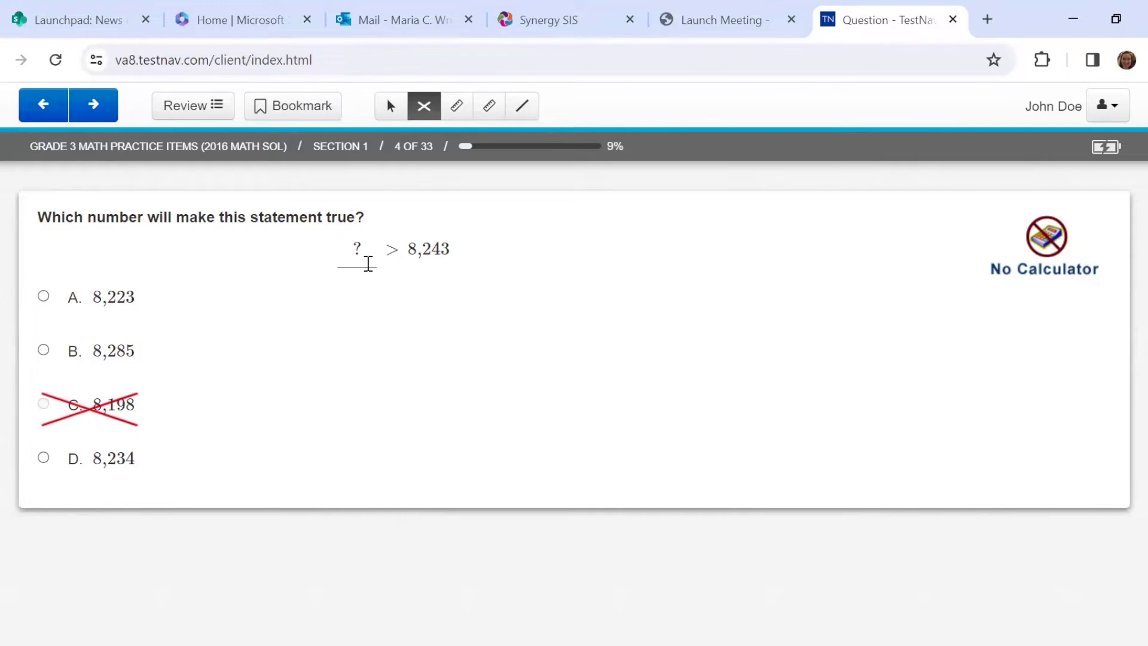
click(76, 304)
click(121, 471)
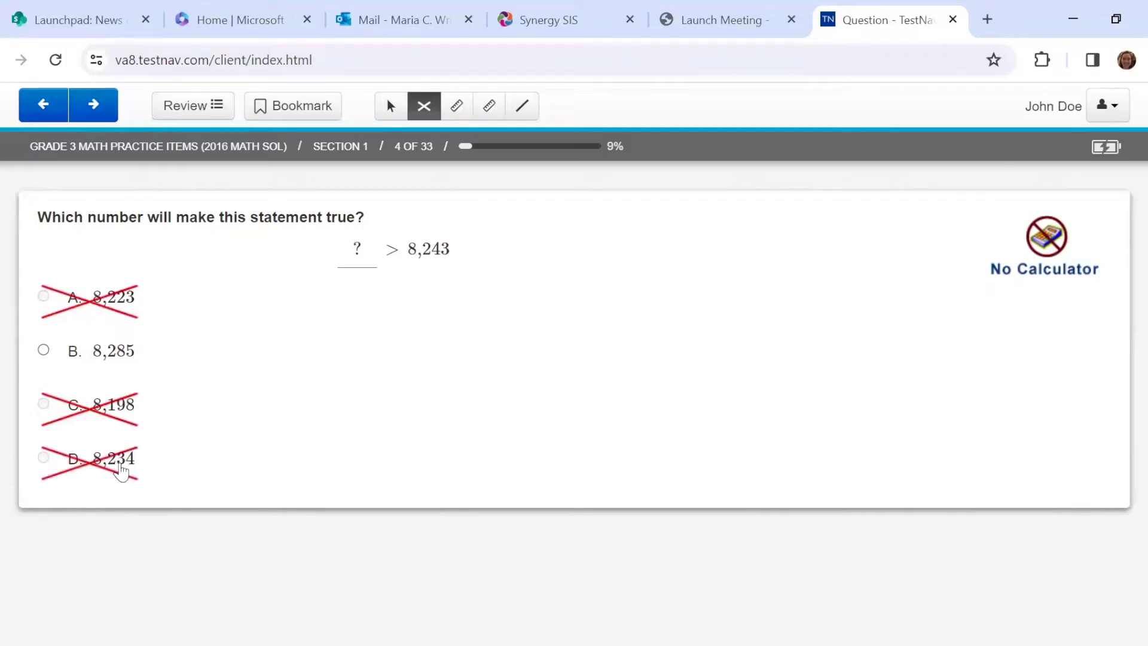
click(99, 357)
click(99, 357)
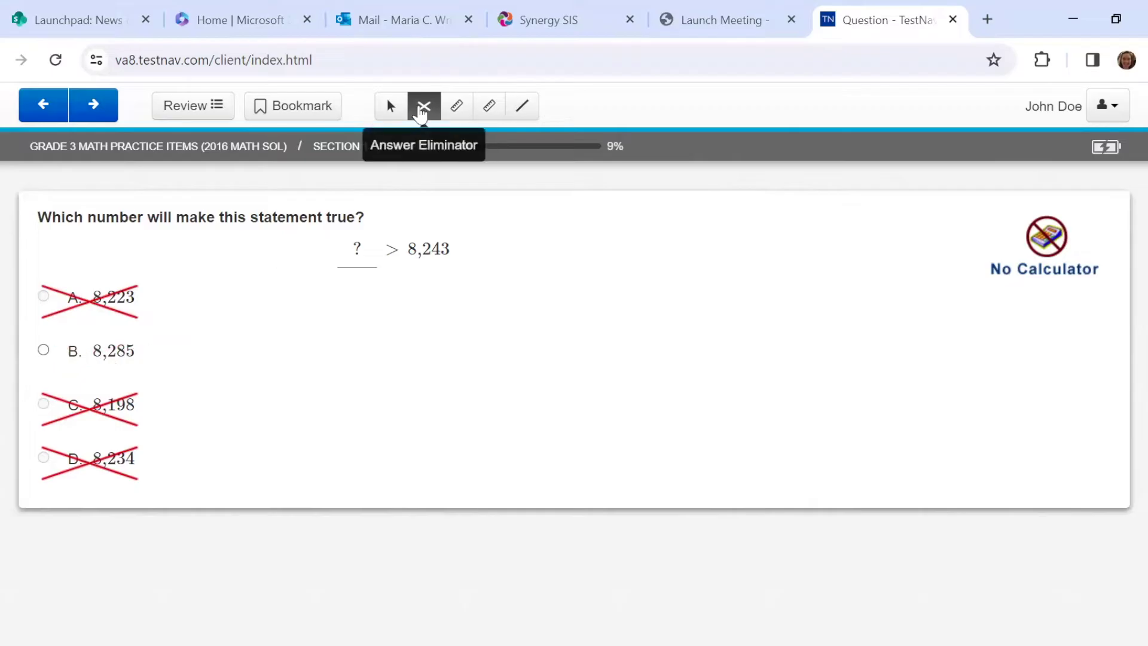
Select 8,285 with the Pointer tool and advance to question 5
click(390, 110)
click(44, 352)
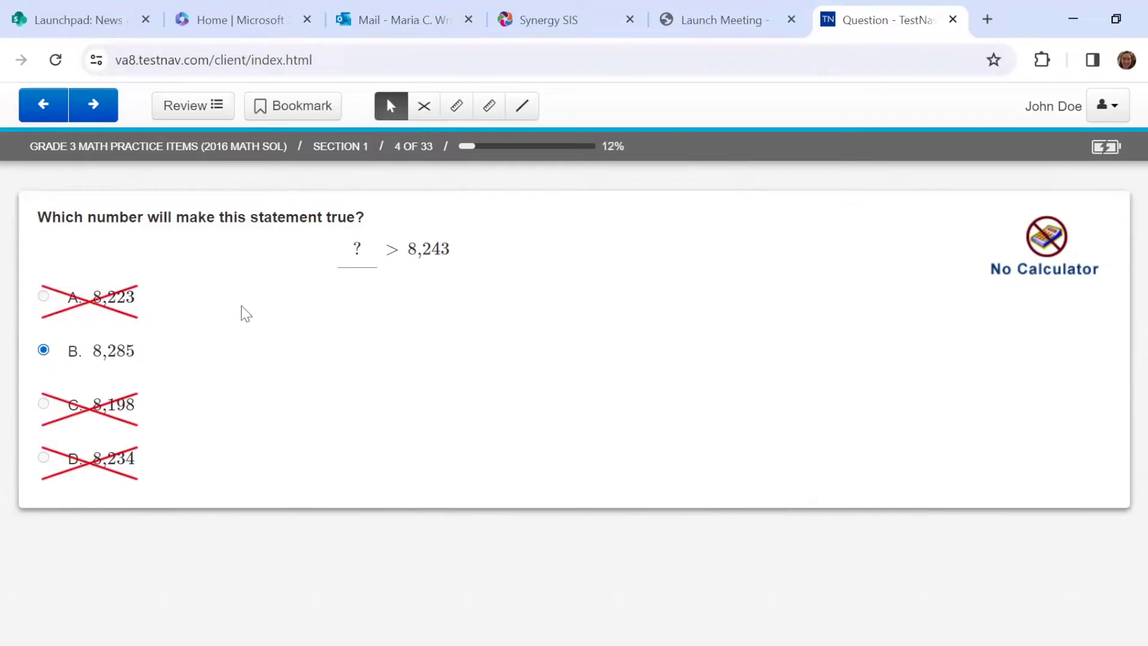
click(88, 107)
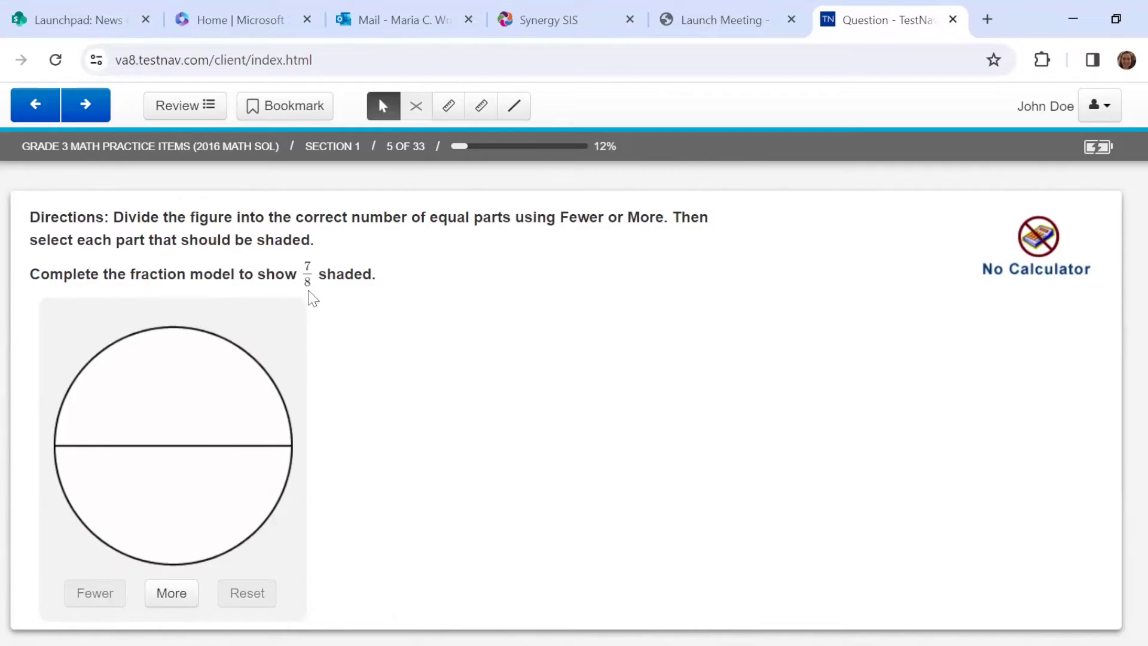
Highlight '7/8 shaded.' in question 5's prompt in light blue
drag(300, 267, 380, 287)
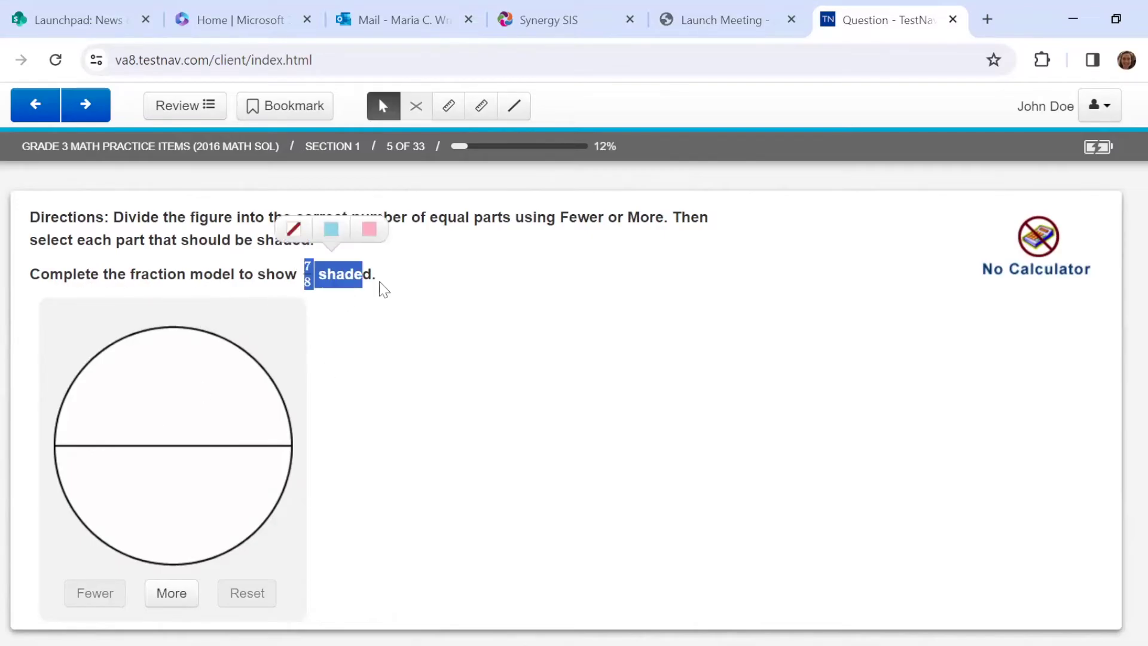
click(346, 231)
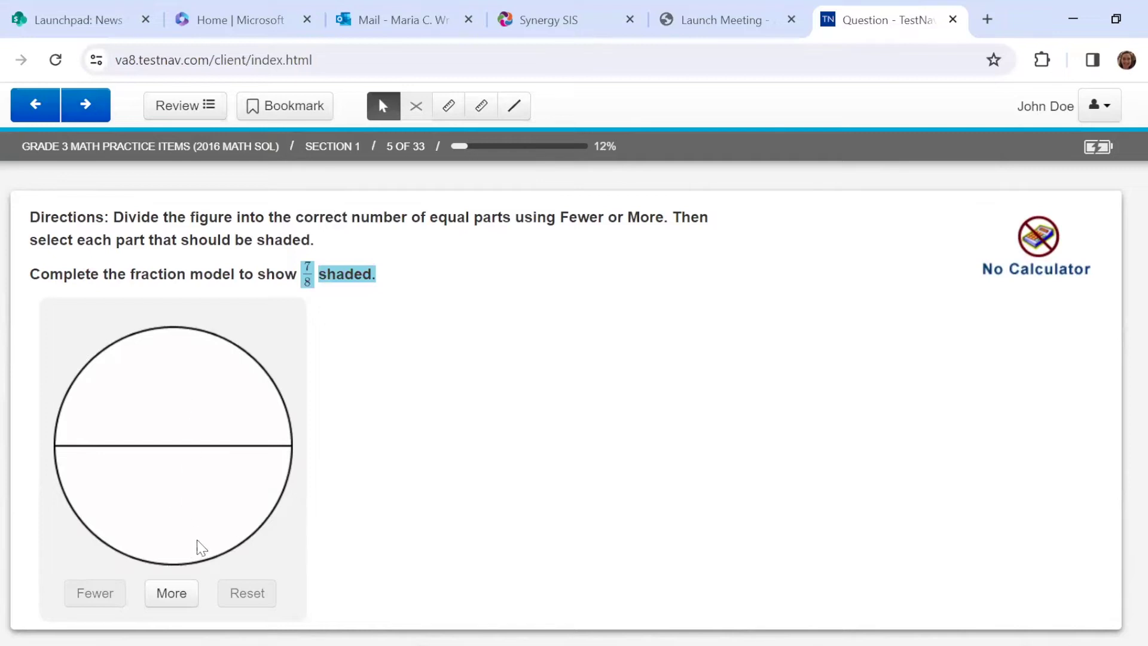
Add parts to the circle past eight, then remove extras until exactly 8 equal parts remain
click(177, 596)
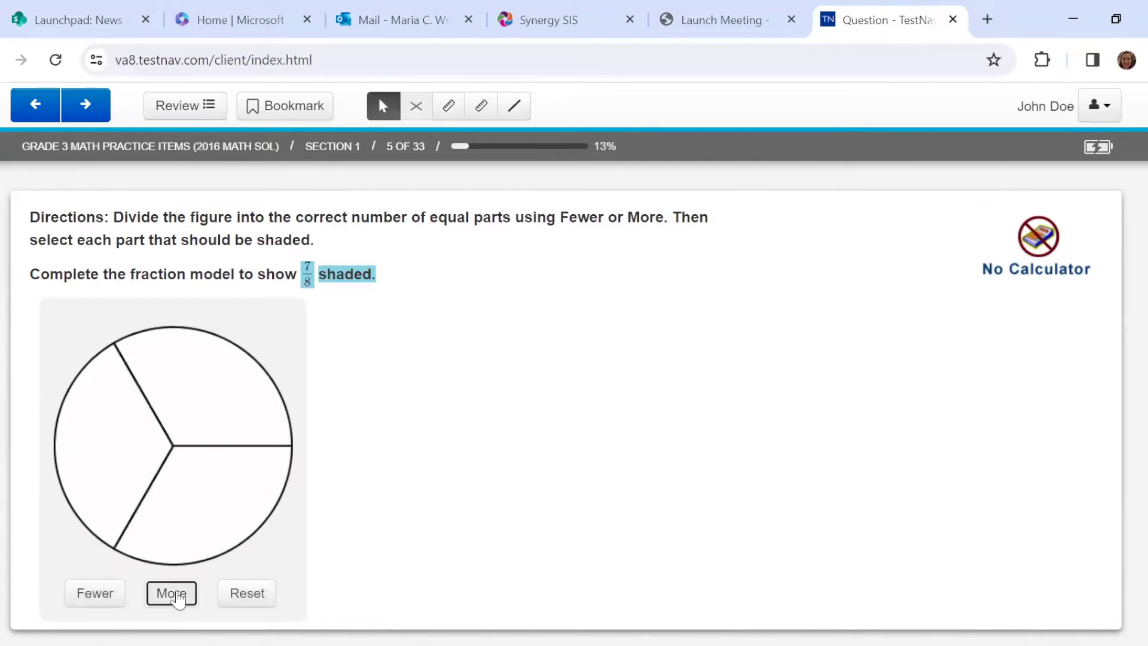
click(178, 597)
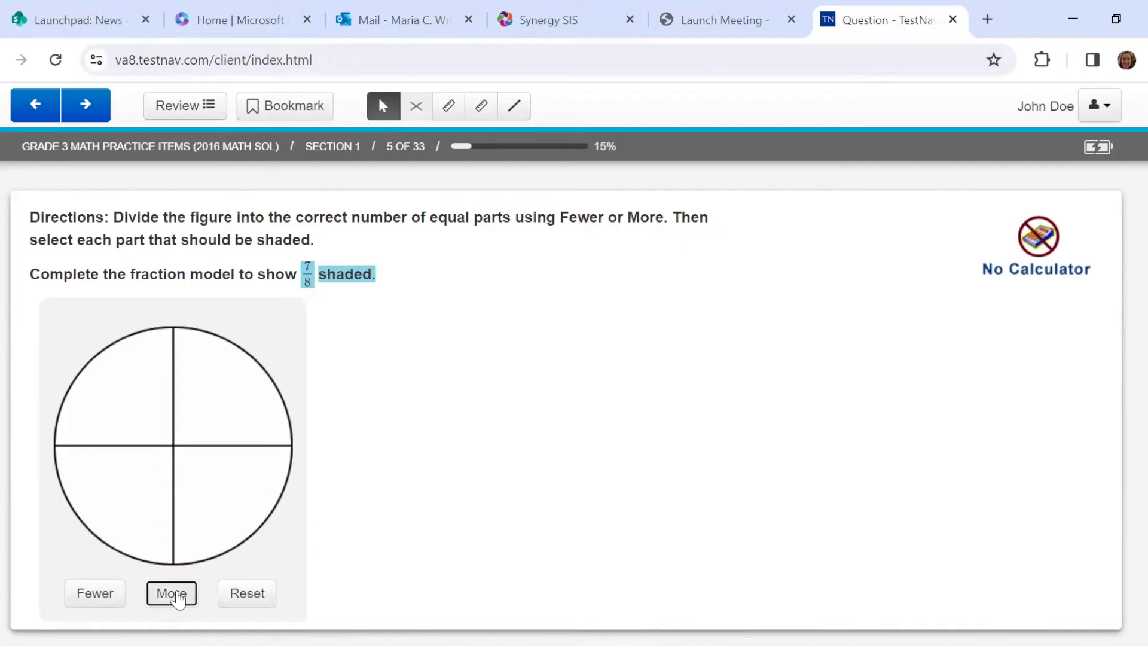
click(178, 597)
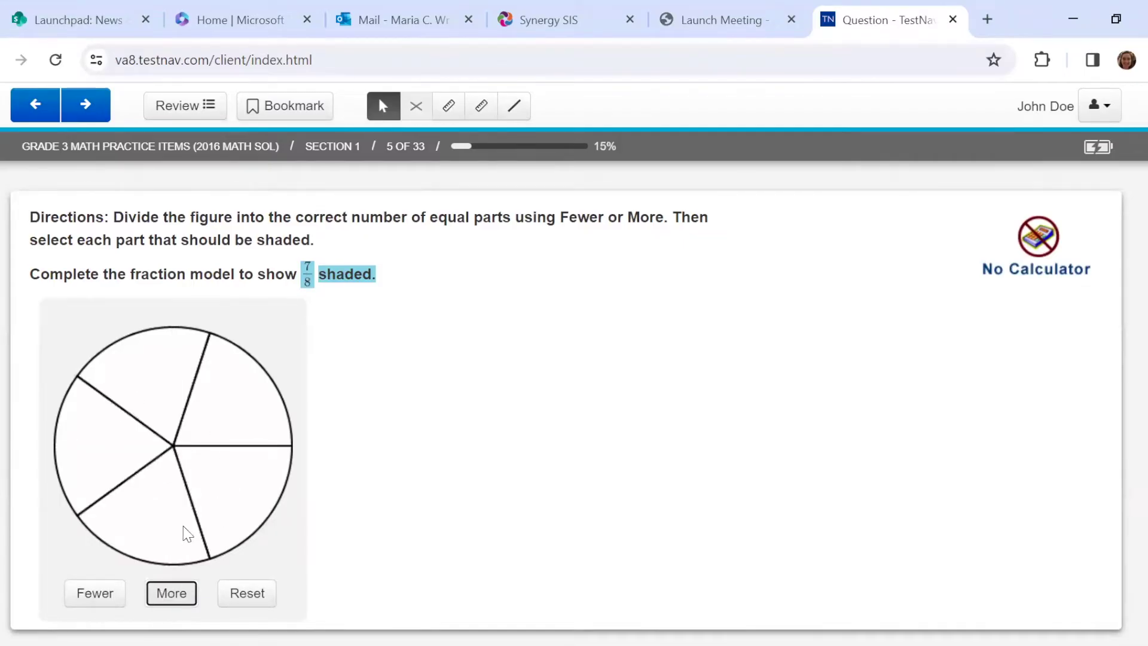
click(174, 598)
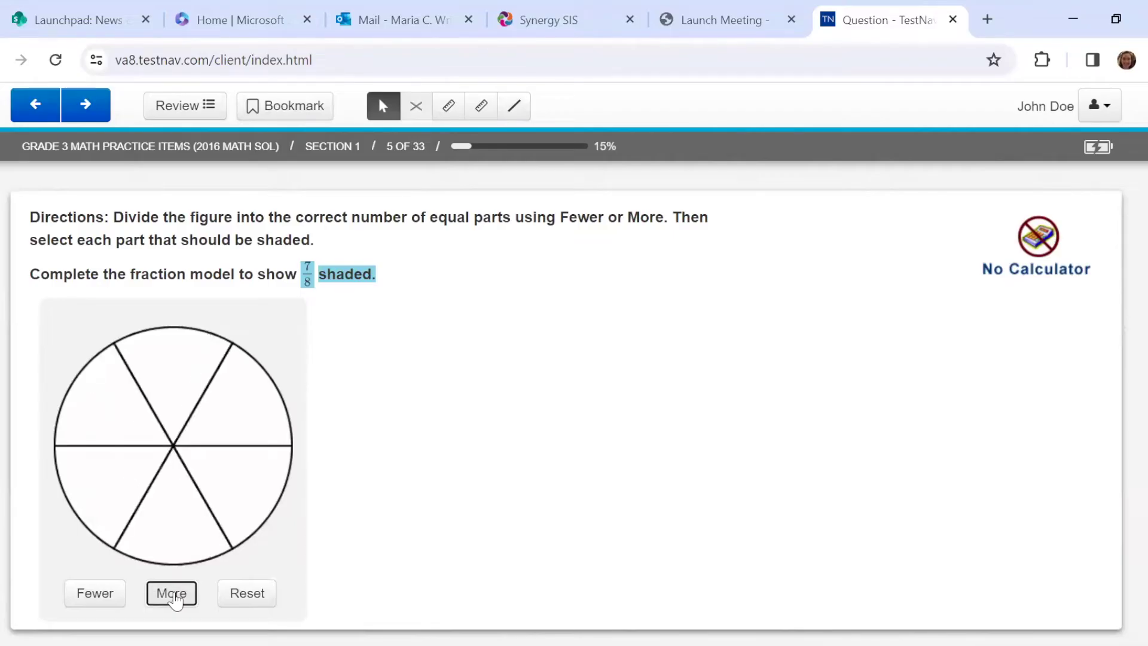
click(175, 598)
click(175, 598)
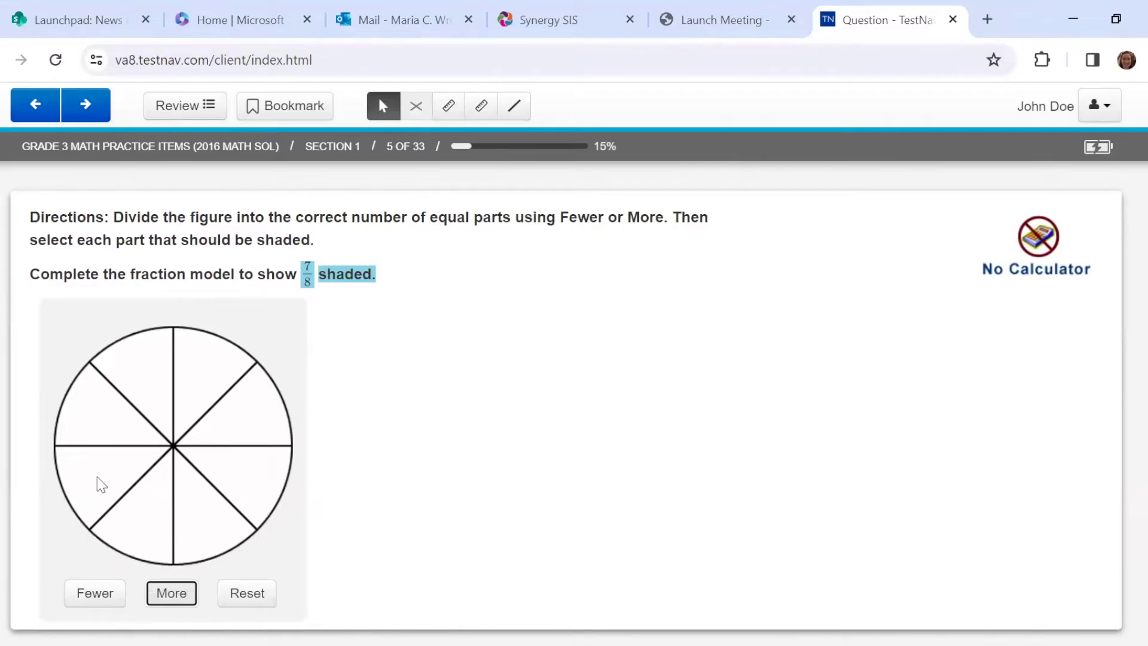
click(171, 597)
click(172, 599)
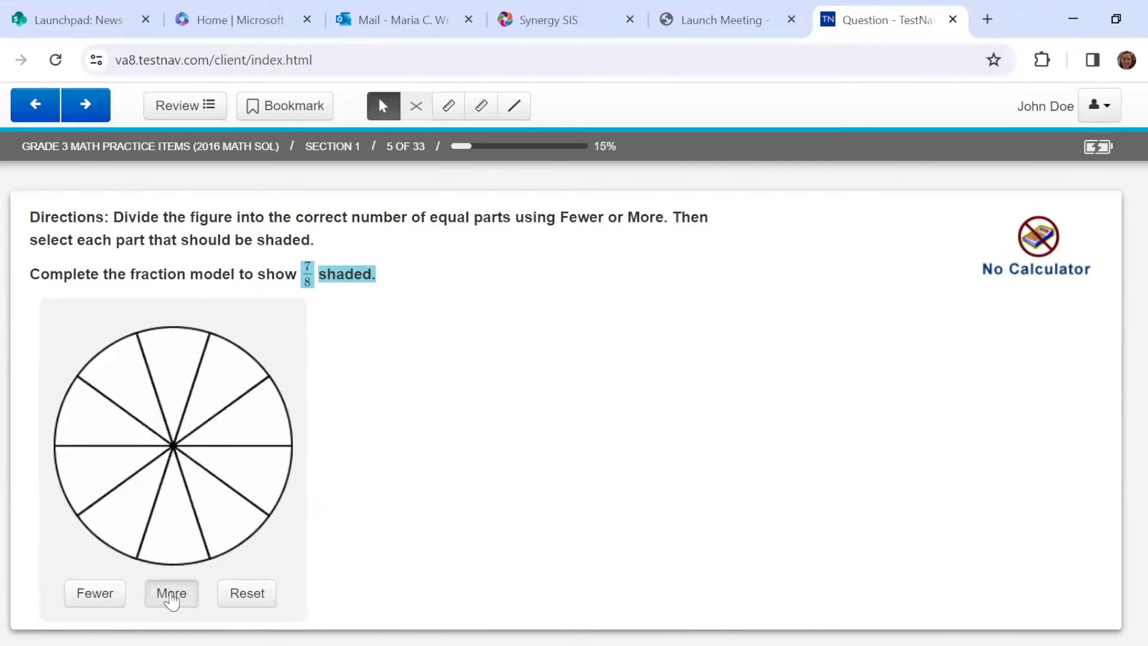
click(173, 597)
click(105, 605)
click(105, 605)
click(107, 607)
click(108, 606)
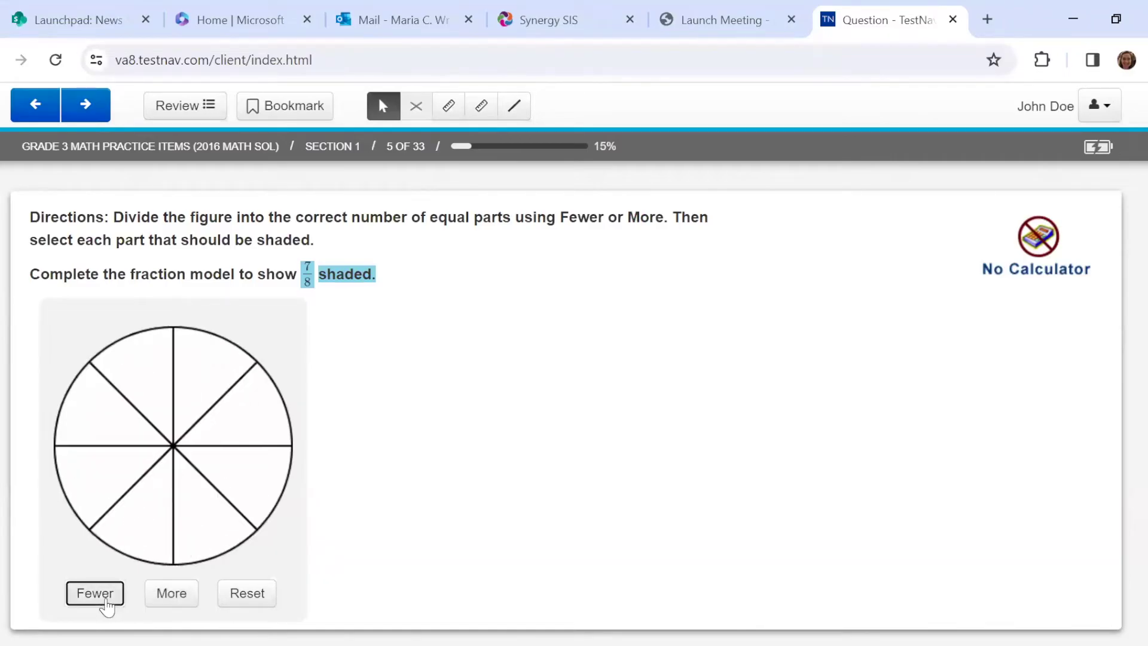
Shade seven of the eight circle sectors to show 7/8, then advance to question 6
click(103, 408)
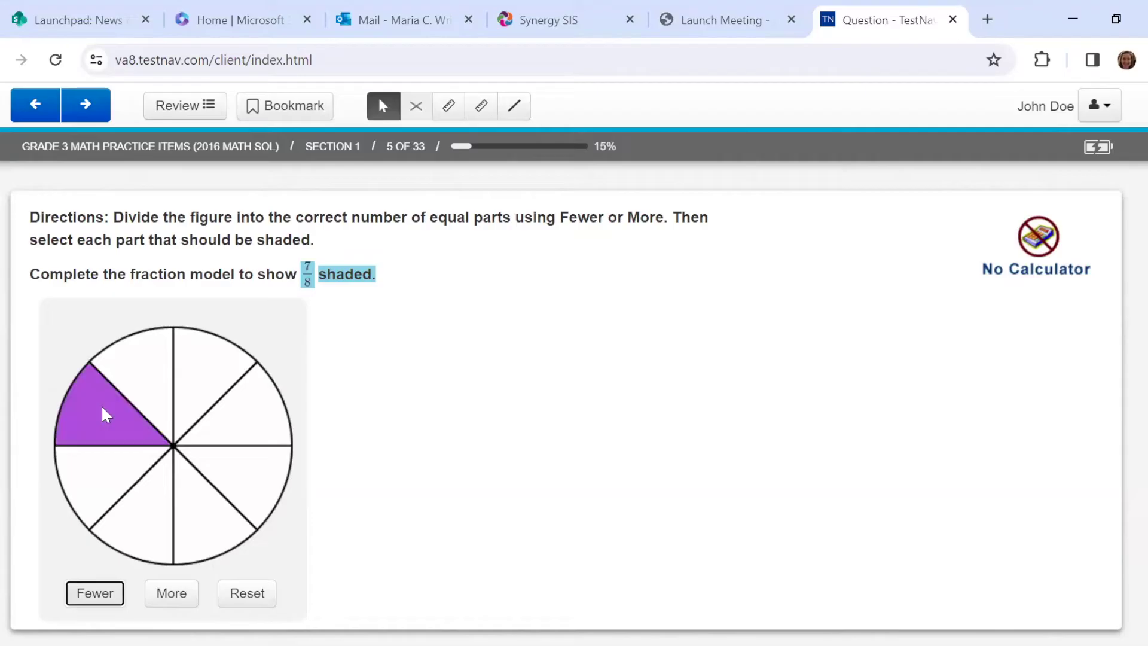
click(159, 376)
click(205, 371)
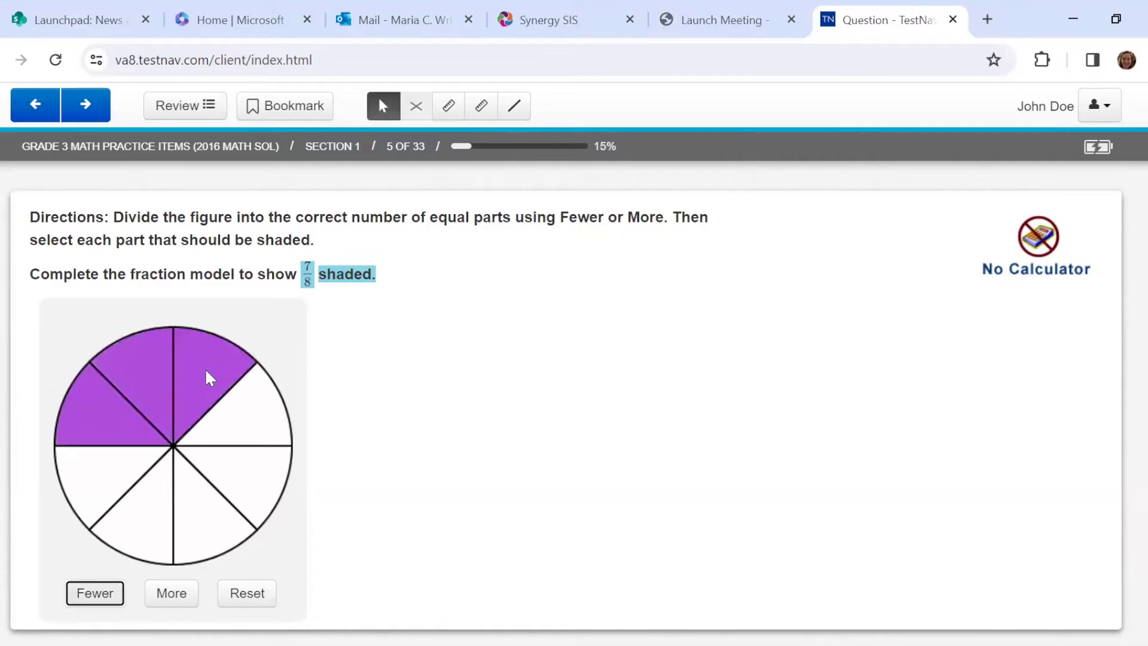
click(246, 410)
click(256, 467)
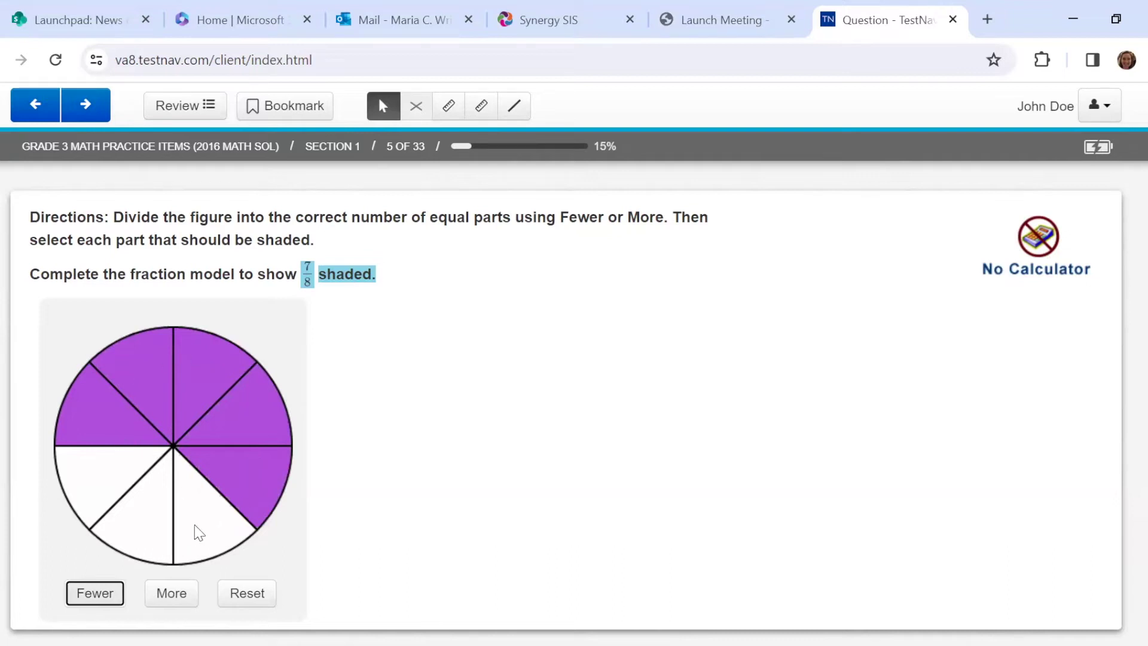
click(199, 532)
click(144, 526)
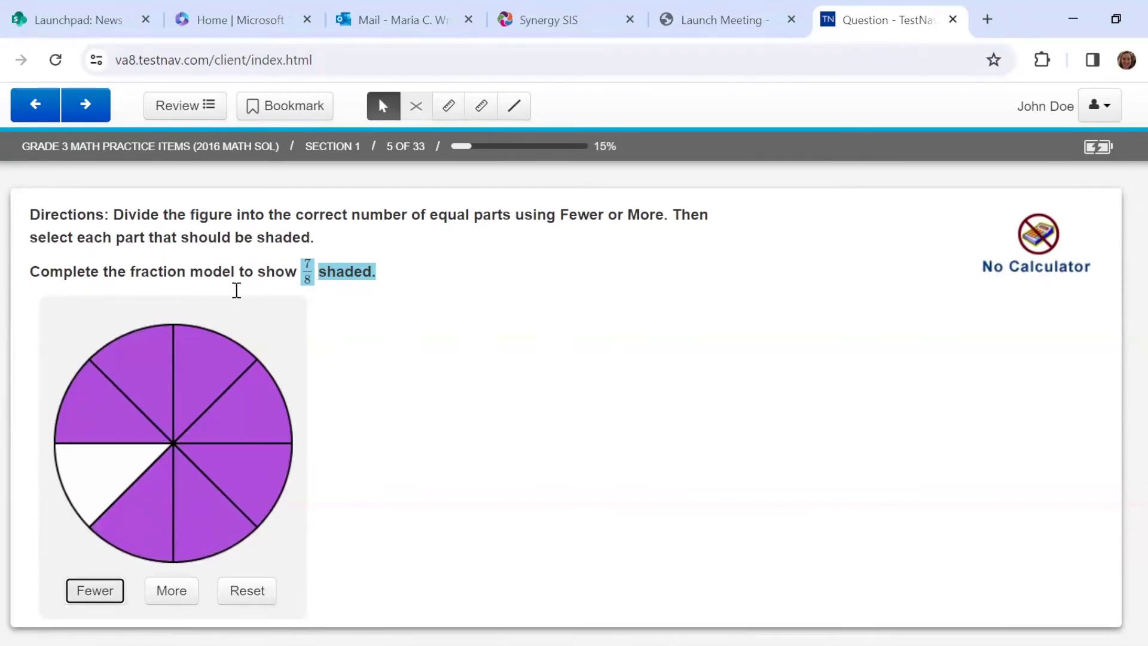
click(87, 108)
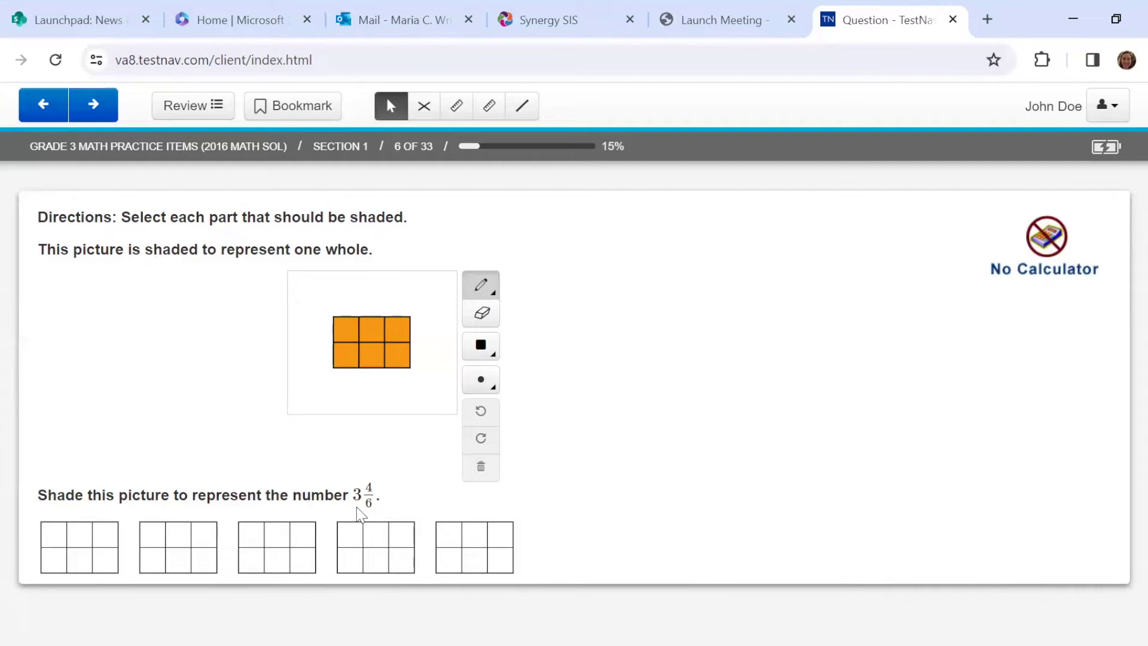
Shade all six cells of the first and second grids
click(53, 538)
click(89, 540)
click(103, 534)
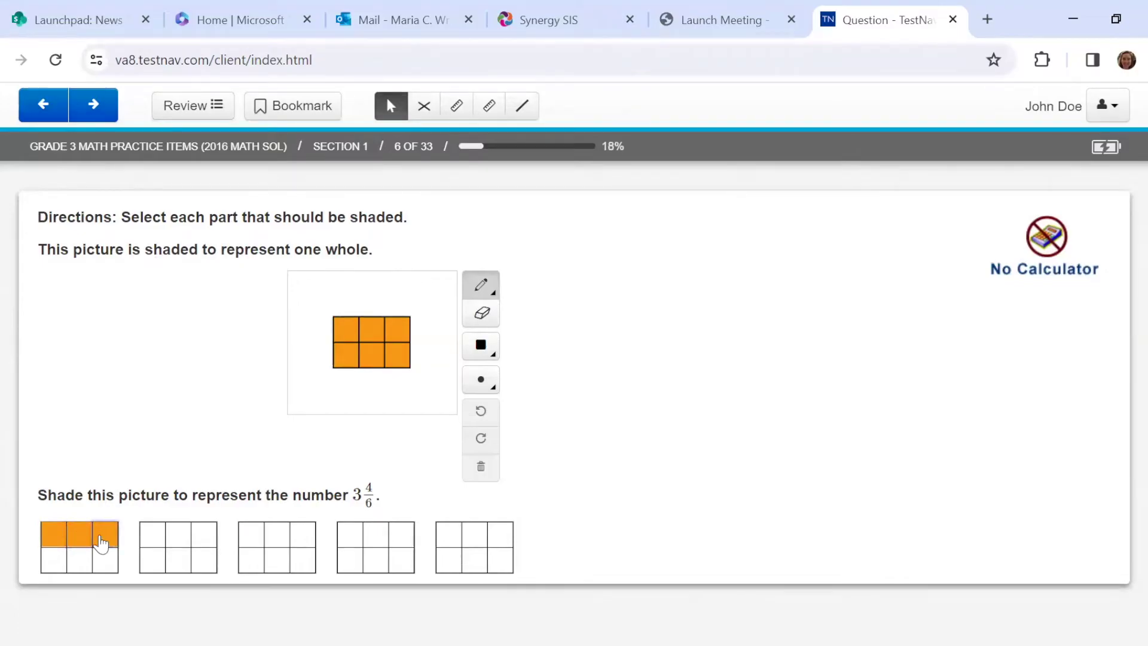
click(99, 559)
click(78, 561)
click(63, 564)
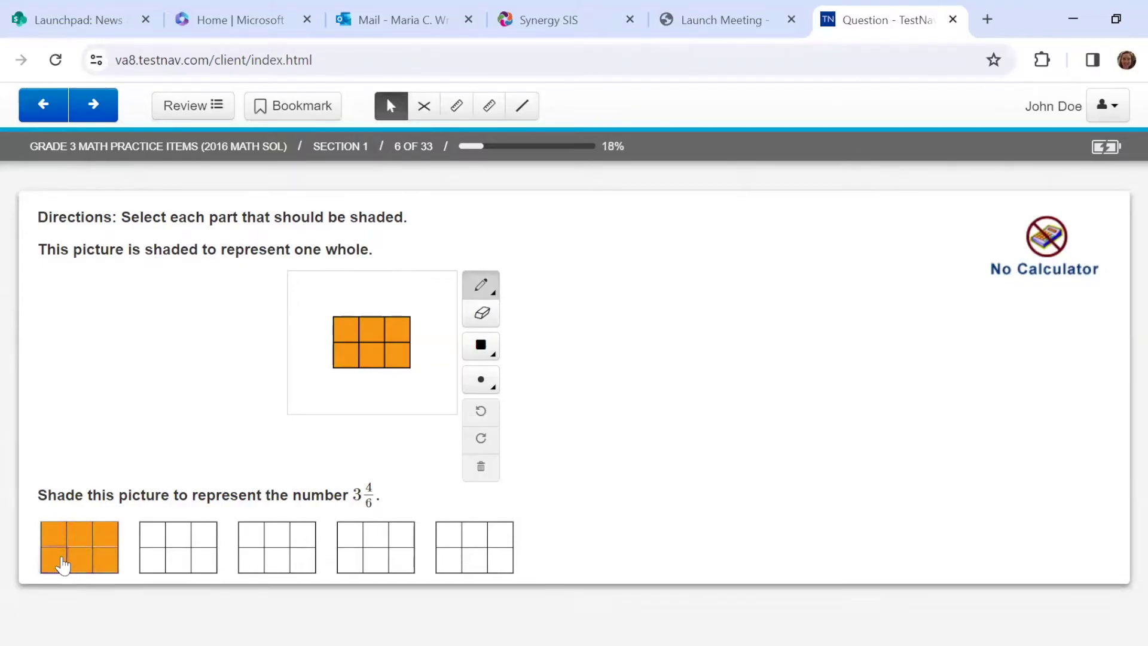
click(160, 539)
click(177, 538)
click(188, 542)
click(205, 538)
click(178, 537)
click(151, 564)
click(178, 568)
click(186, 570)
click(204, 567)
click(179, 563)
Shade all six cells of the third grid and four cells of the fourth grid
click(251, 534)
click(278, 535)
click(302, 536)
click(249, 568)
click(276, 565)
click(305, 565)
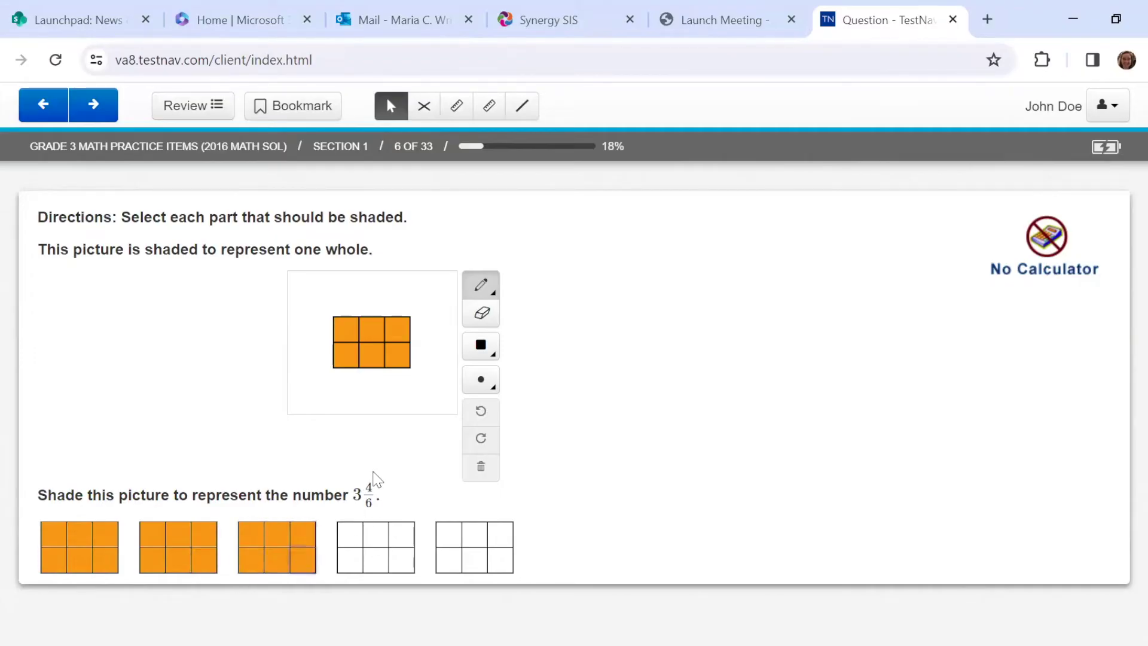
click(359, 540)
click(374, 540)
click(396, 541)
click(350, 562)
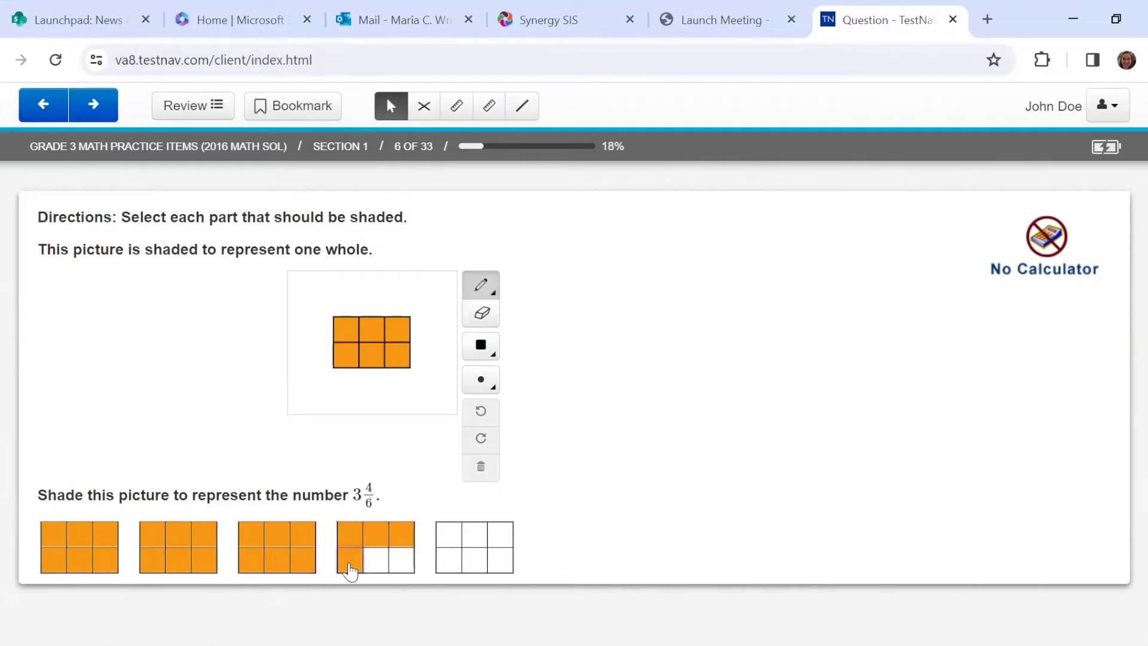